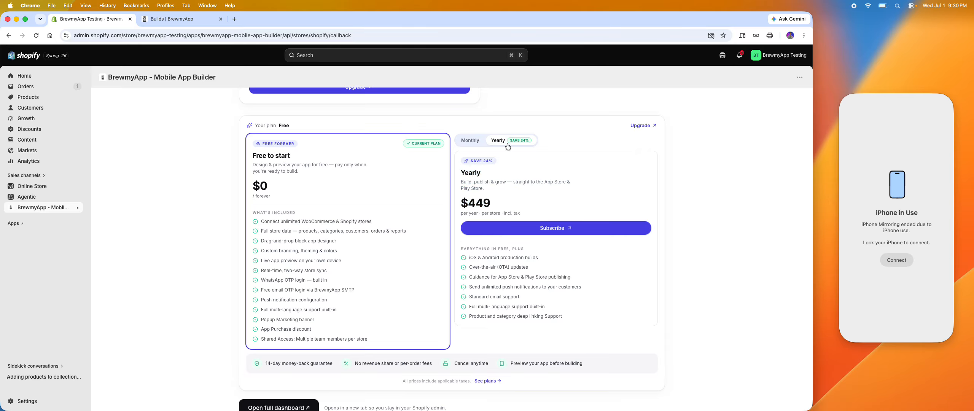
Compare the Yearly and Monthly subscription plans and check the money-back guarantee terms
left_click_drag(461, 172, 505, 205)
left_click(506, 206)
scroll(505, 206, "up", 3)
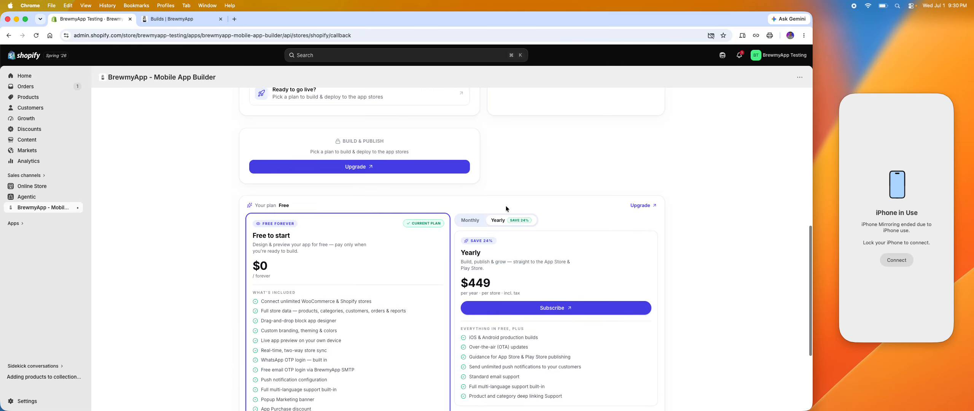
left_click(473, 227)
scroll(476, 233, "up", 6)
scroll(476, 233, "up", 3)
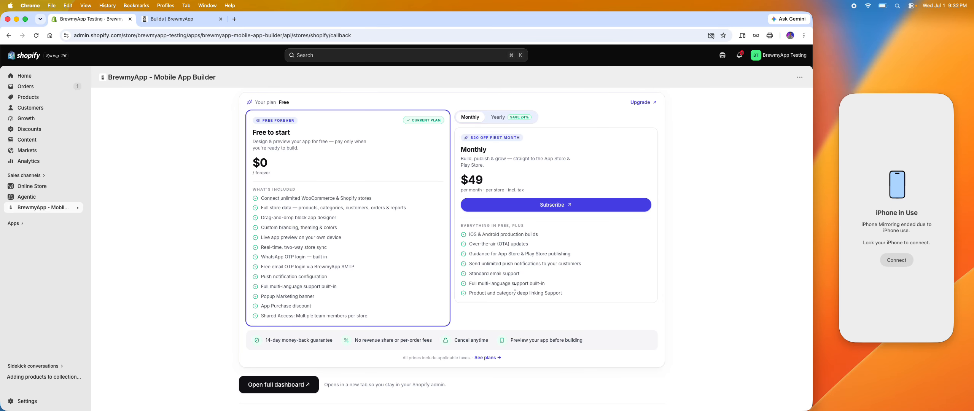
left_click_drag(266, 339, 343, 340)
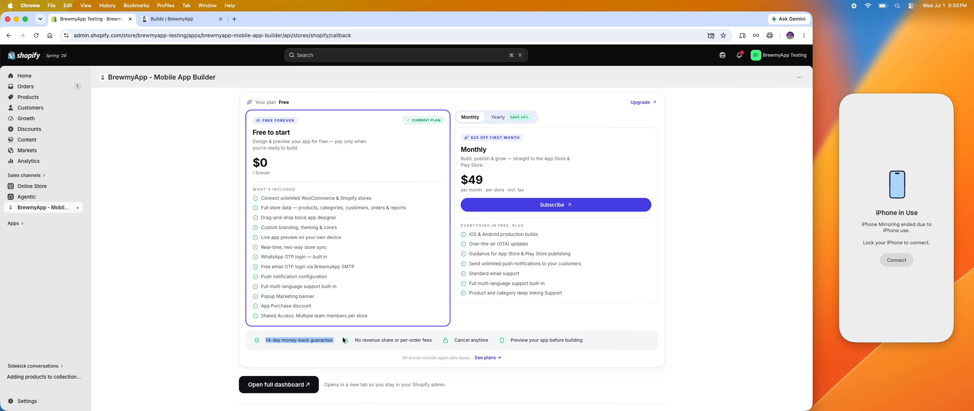
scroll(375, 339, "down", 1)
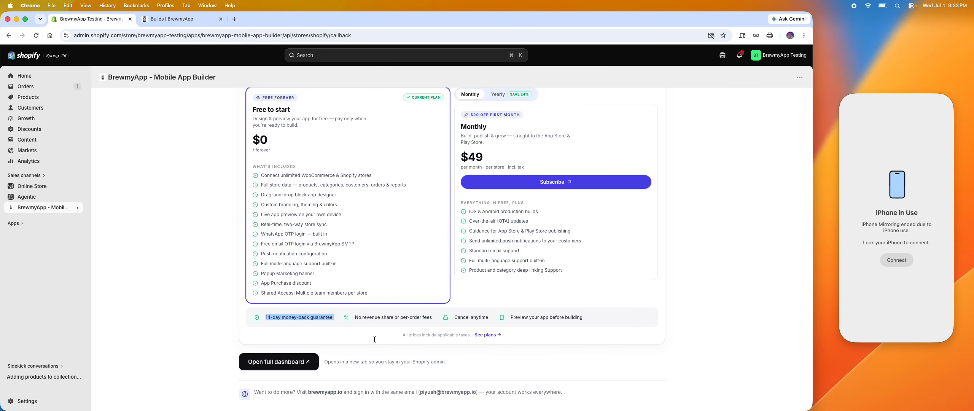
left_click_drag(268, 317, 298, 315)
Review the live app preview, quick actions and build & publish sections on the BrewmyApp overview page
scroll(297, 315, "up", 10)
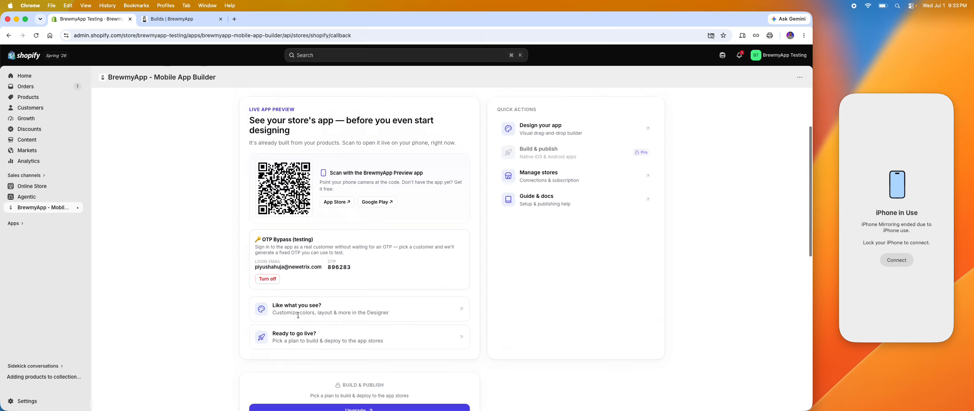
scroll(298, 315, "up", 2)
scroll(298, 316, "down", 1)
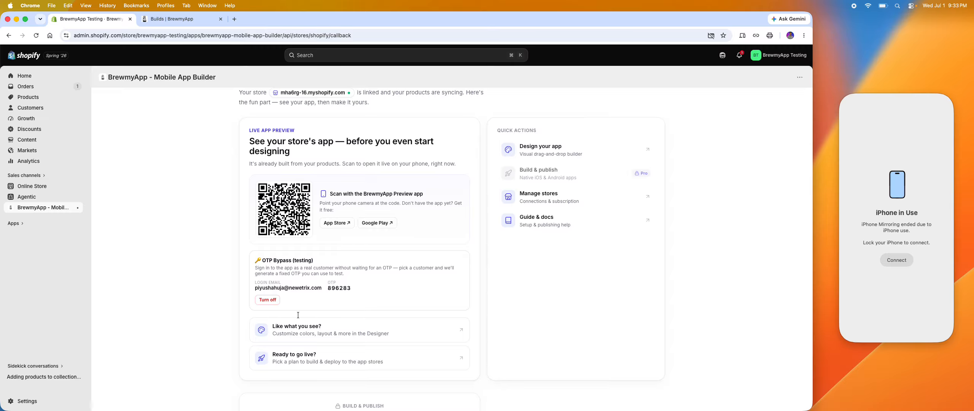
scroll(298, 315, "down", 3)
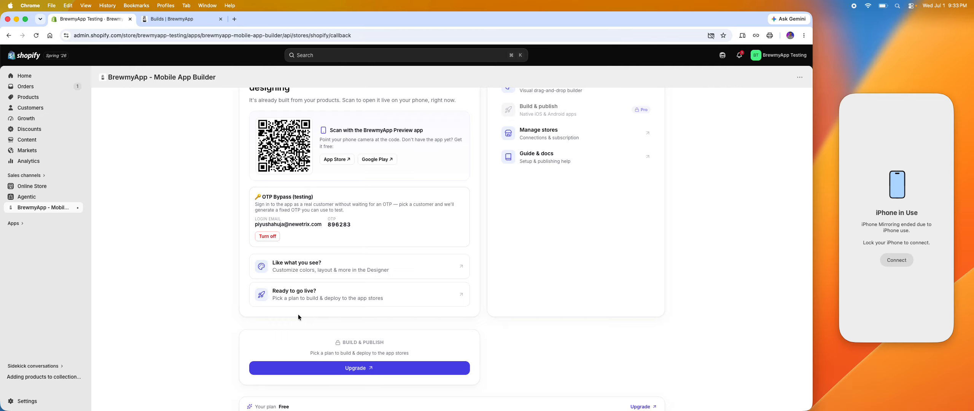
scroll(372, 344, "up", 5)
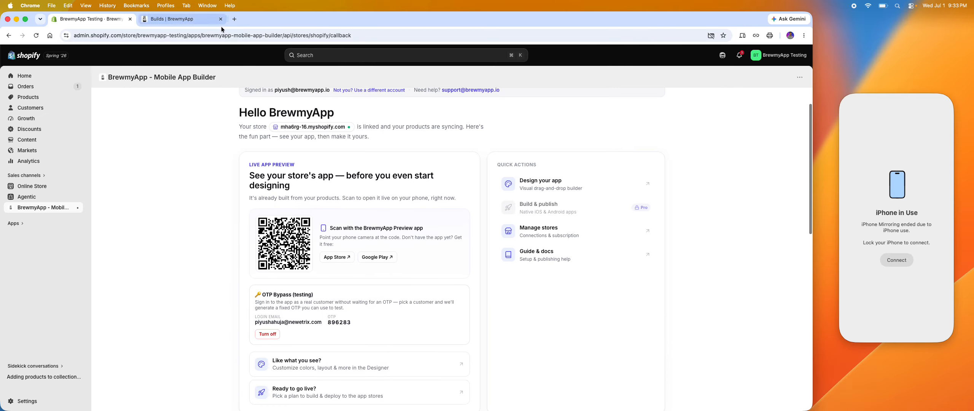
Switch to the BrewmyApp Builds page and start a new app for the BrewmyApp Testing store
left_click(191, 21)
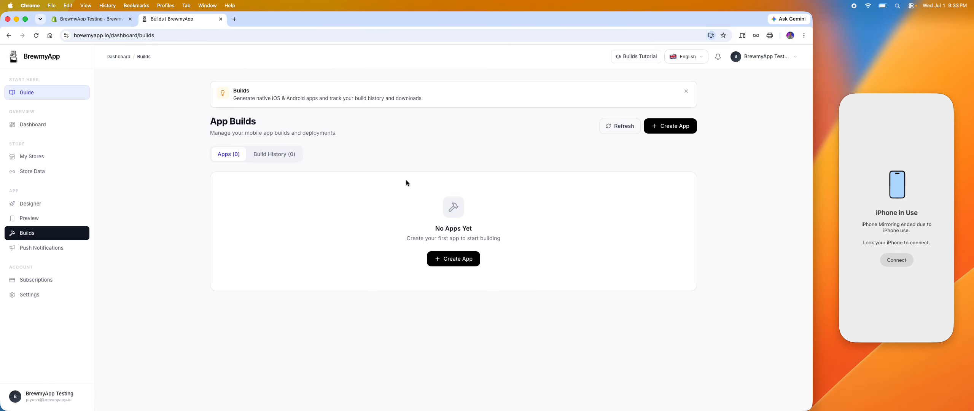
left_click(671, 124)
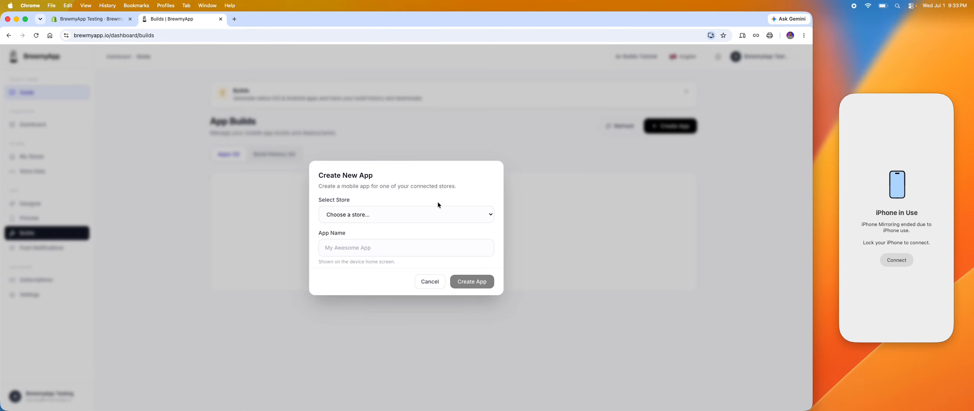
left_click(417, 214)
left_click(414, 219)
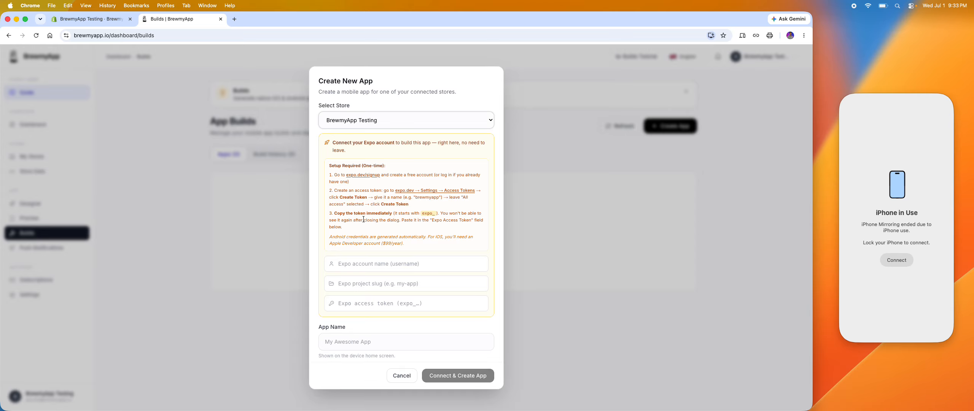
Open Expo from the setup instructions, sign in to the existing account, and check the access token instructions
left_click(349, 178)
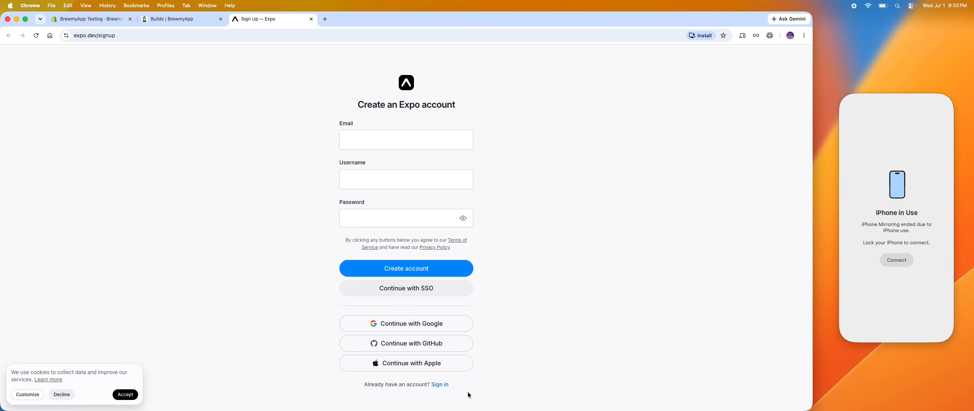
left_click(440, 385)
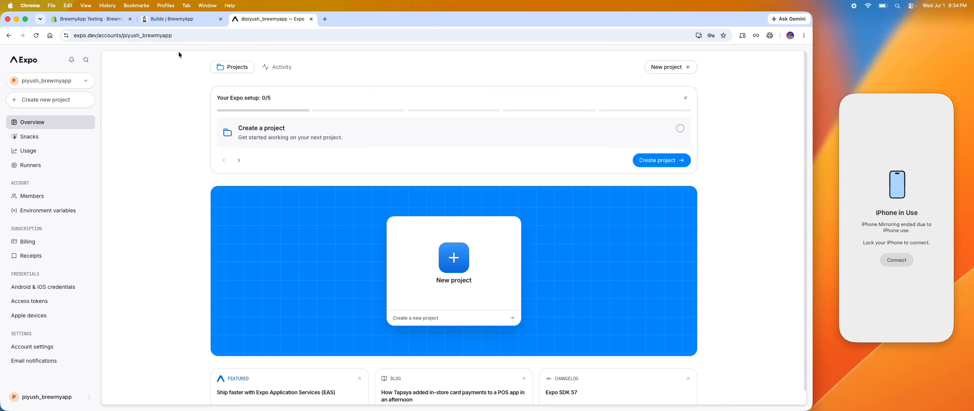
left_click(185, 18)
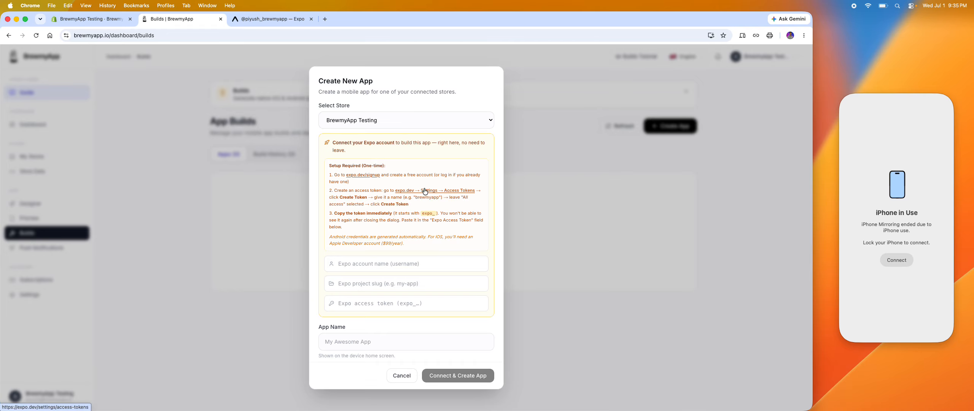
left_click(280, 19)
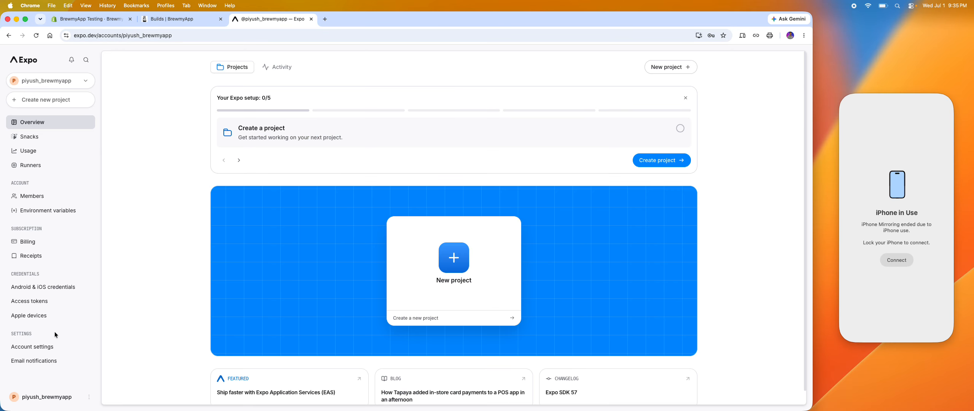
Generate a personal access token named brewmyapp2 in the Expo account
left_click(36, 300)
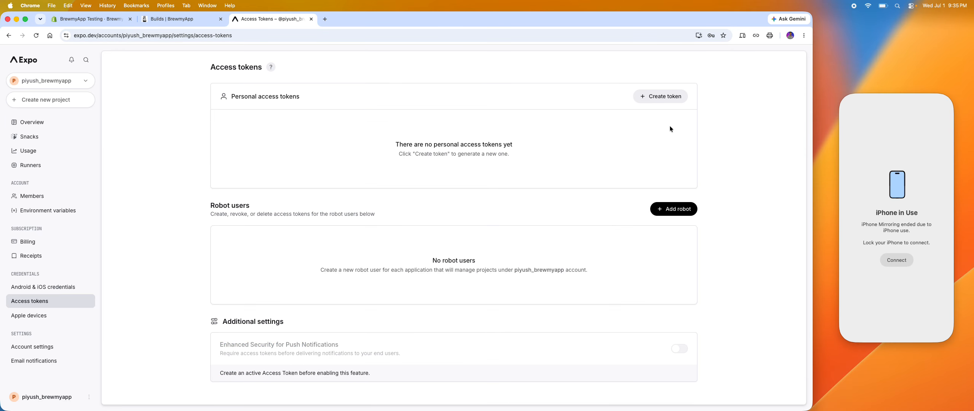
left_click(669, 96)
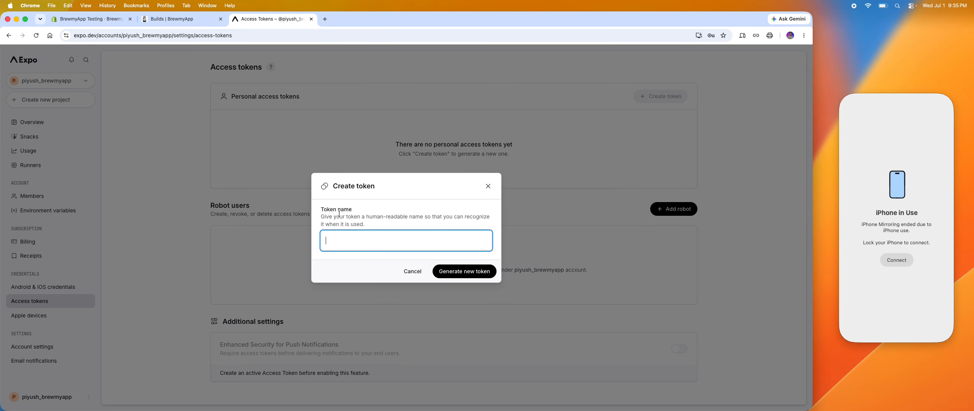
type("Brewmyapp")
key("Down")
key("BackSpace")
key("BackSpace")
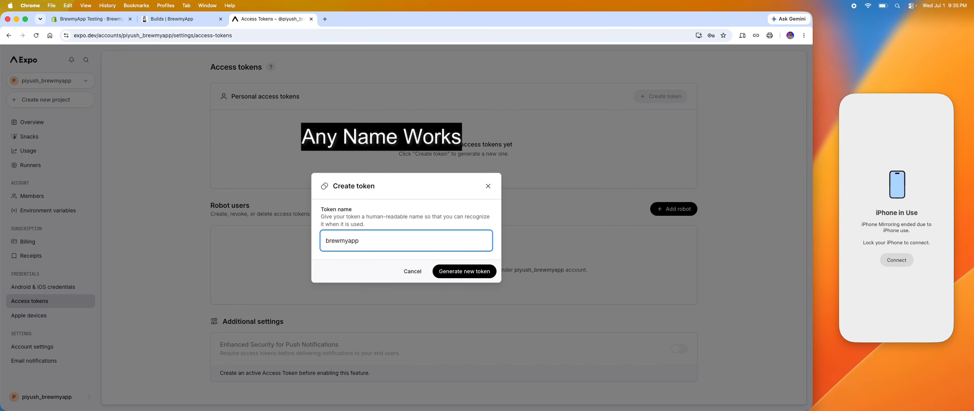
type("2")
left_click(475, 275)
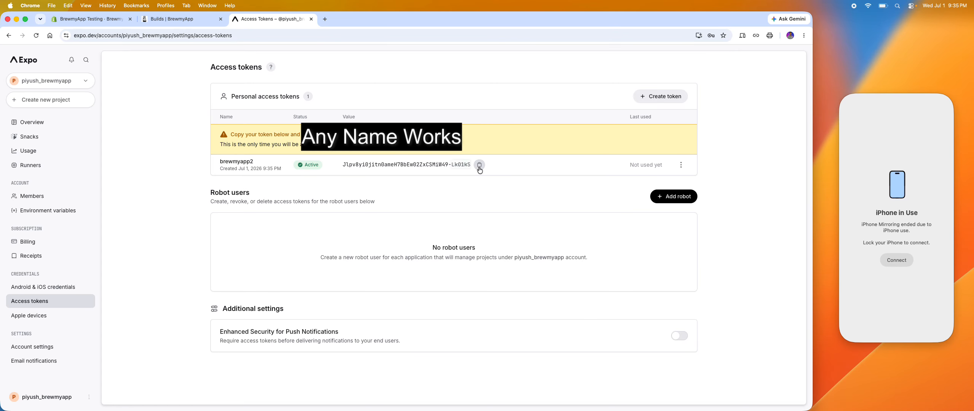
Copy the generated Expo token and paste it as the Expo access token in BrewmyApp's new app form
left_click(479, 164)
left_click(188, 19)
left_click(397, 299)
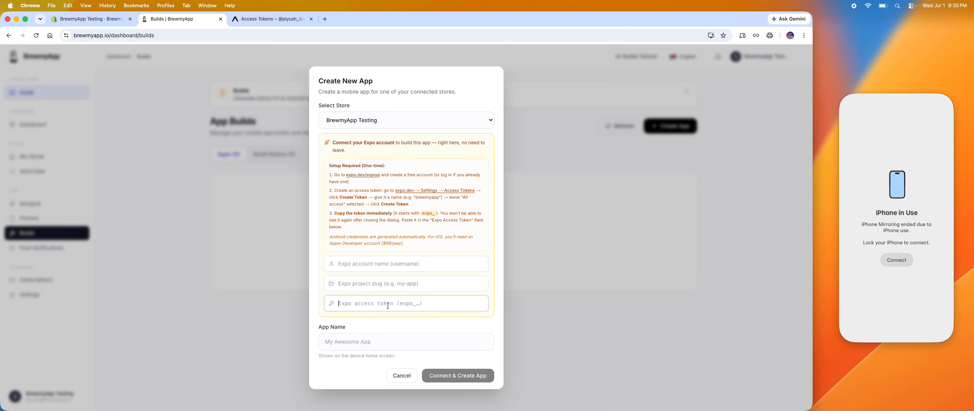
key("super+v")
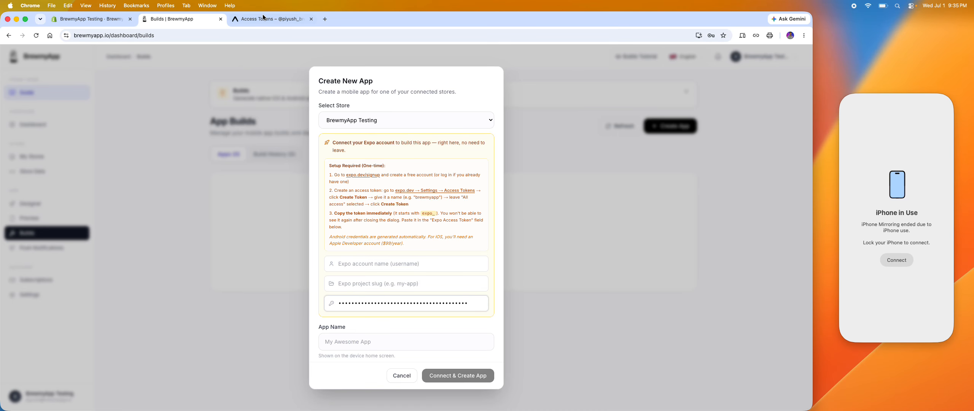
Copy the Expo username from the account page's address and enter it as the Expo account name in the new app form
left_click(263, 17)
left_click(240, 35)
left_click(195, 35)
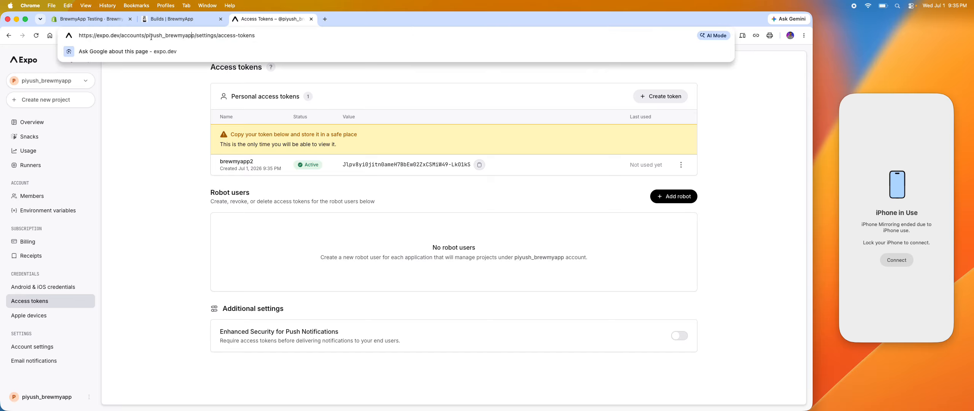
left_click_drag(146, 36, 195, 35)
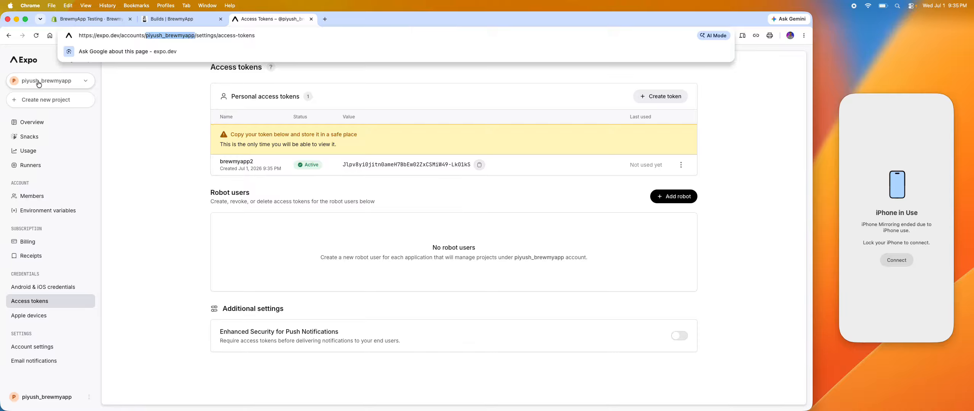
left_click(160, 22)
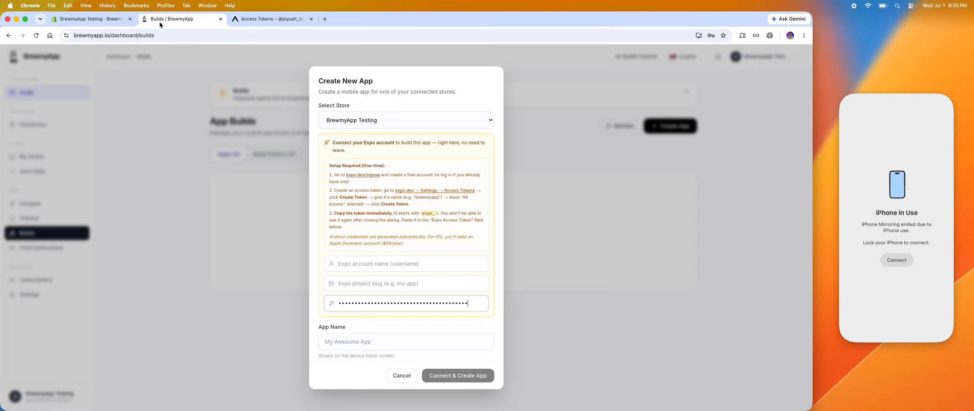
left_click(364, 269)
key("super+v")
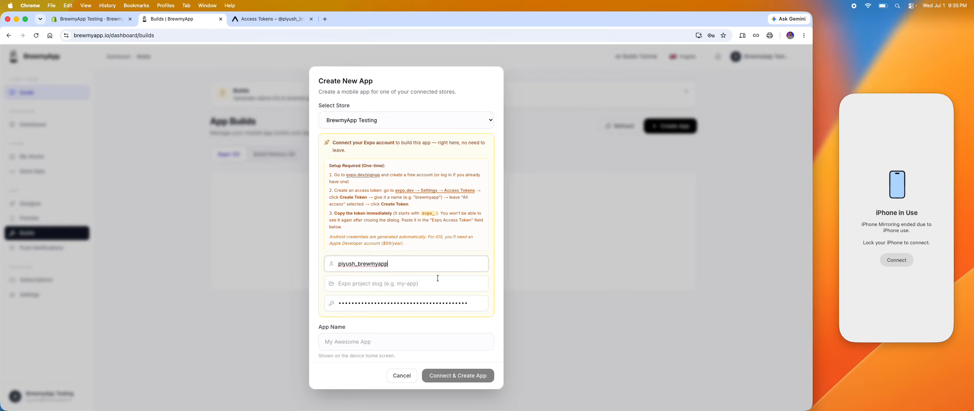
Set the Expo project slug to brewmyappt2
left_click(381, 290)
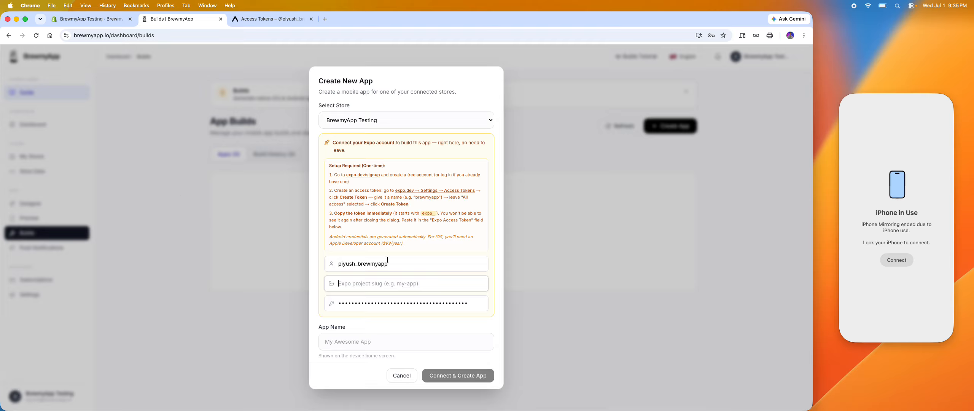
type("brewmyapp")
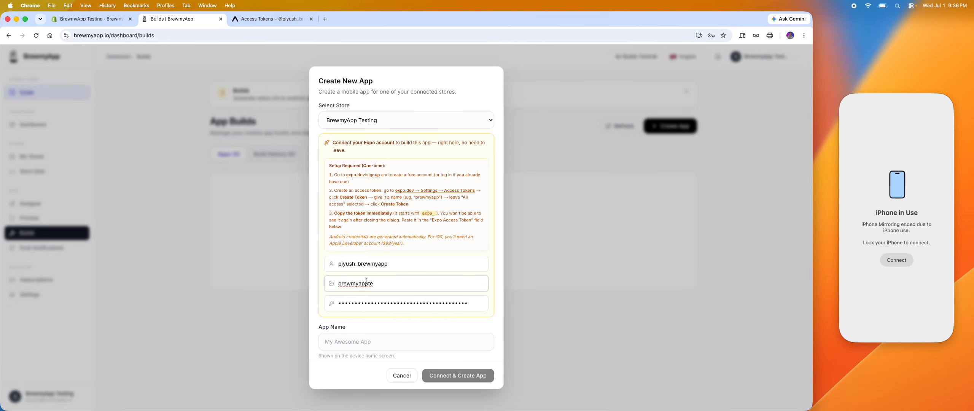
type("te")
key("BackSpace")
type("2")
Reuse the slug brewmyappt2 as the app name and create the app connected to Expo, declining to save the password
left_click_drag(334, 283, 404, 283)
key("super+c")
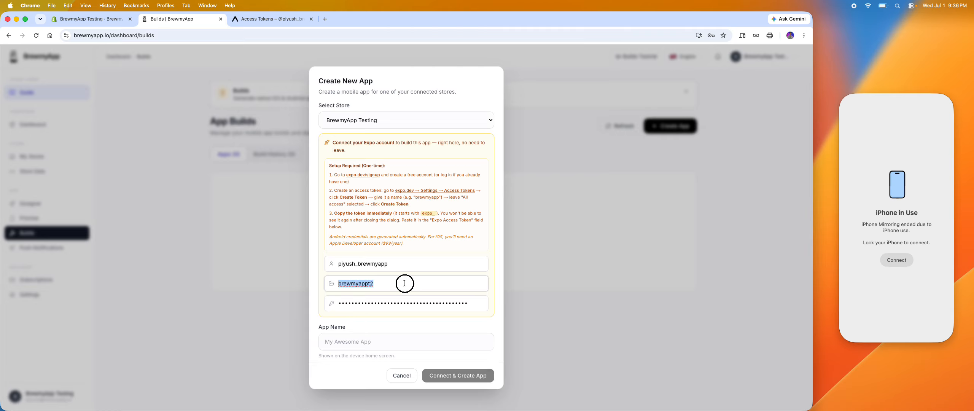
left_click(261, 15)
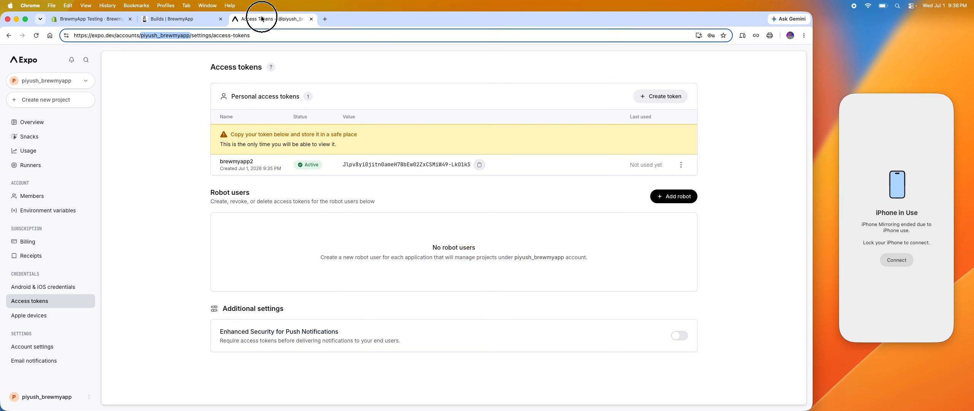
left_click(182, 20)
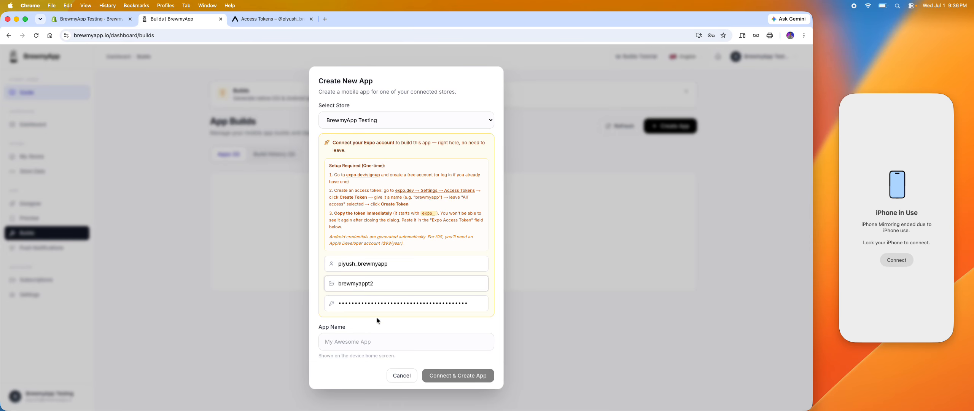
double_click(353, 283)
left_click(354, 344)
key("super+v")
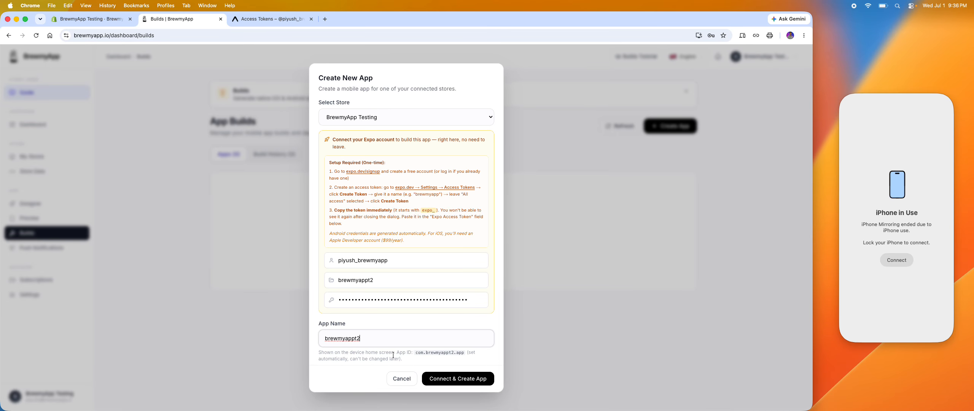
left_click(320, 330)
left_click(446, 381)
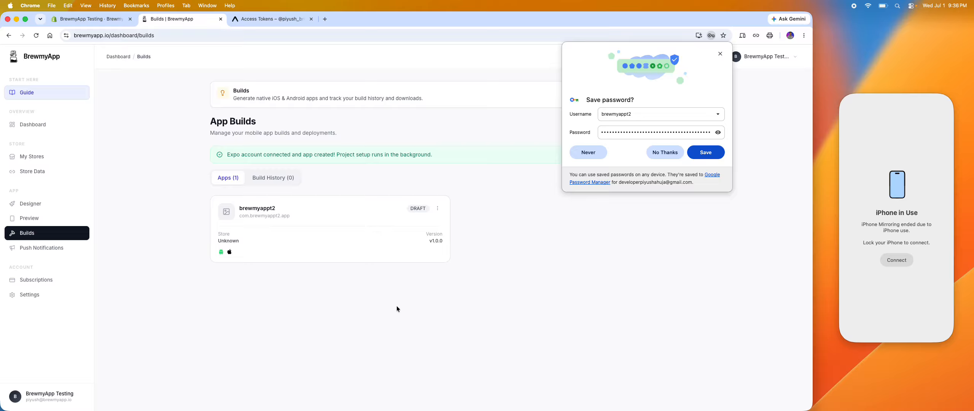
left_click(657, 153)
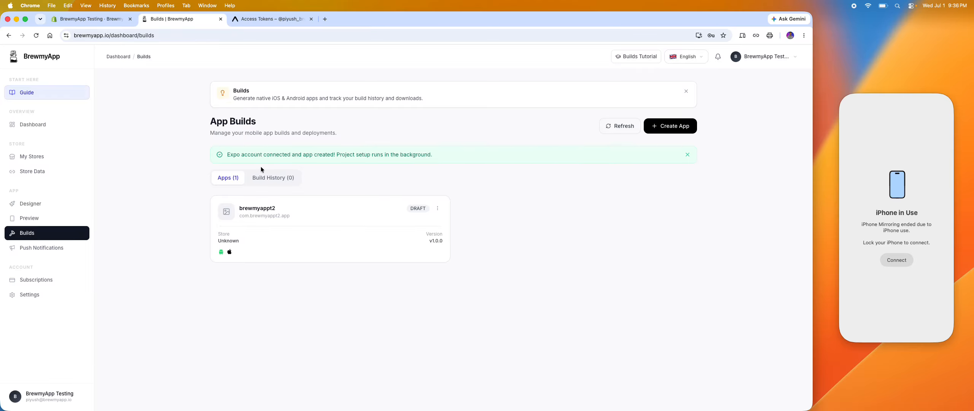
Open the brewmyappt2 app and examine its build configuration, missing requirements, app details, package info and asset sections
left_click(308, 220)
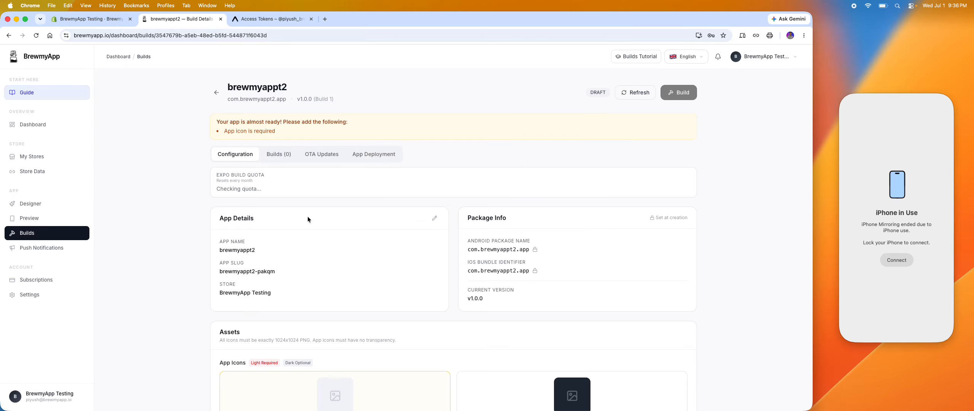
scroll(290, 252, "down", 5)
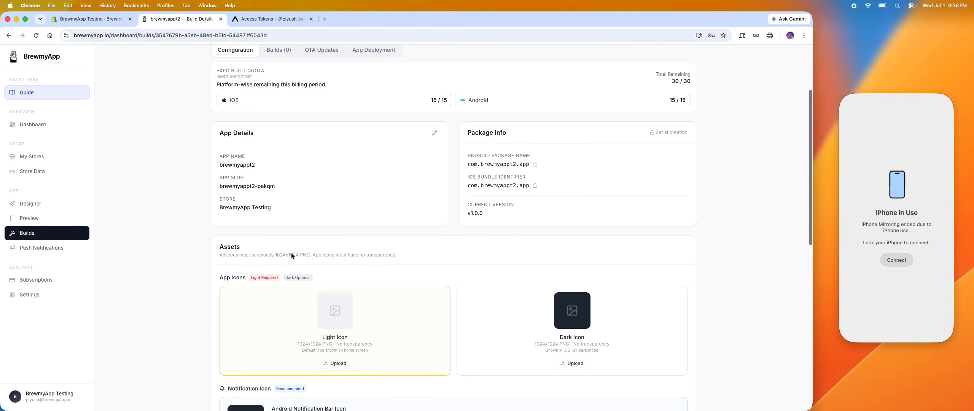
scroll(291, 253, "down", 8)
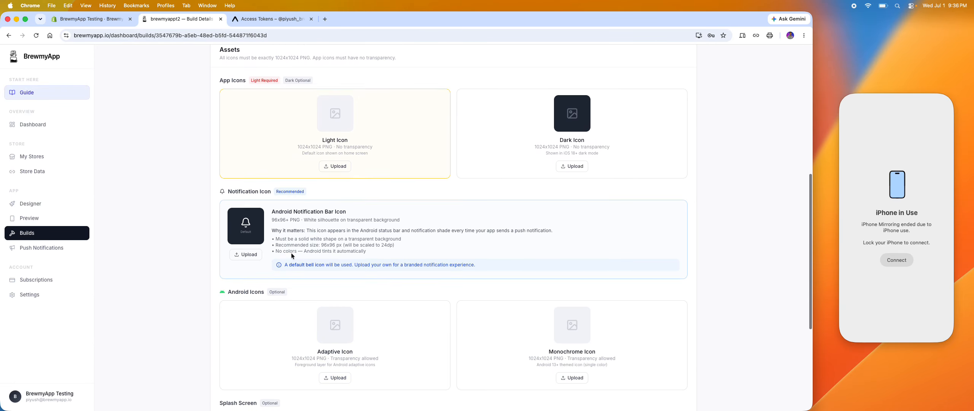
scroll(418, 160, "up", 13)
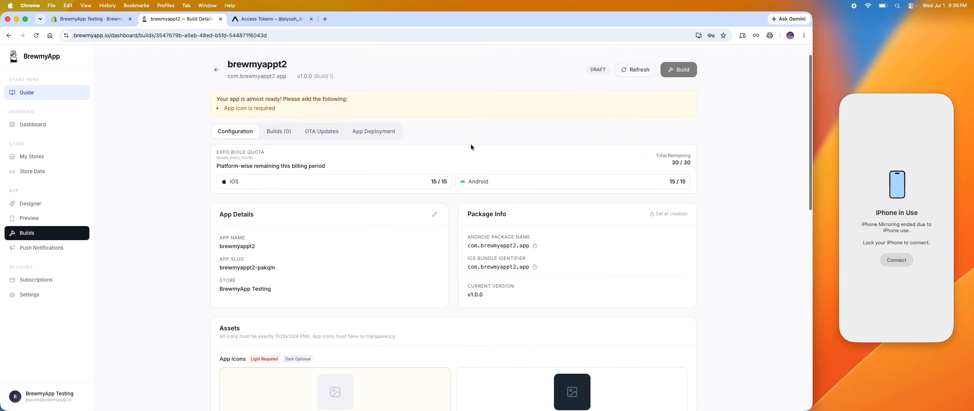
scroll(526, 220, "down", 2)
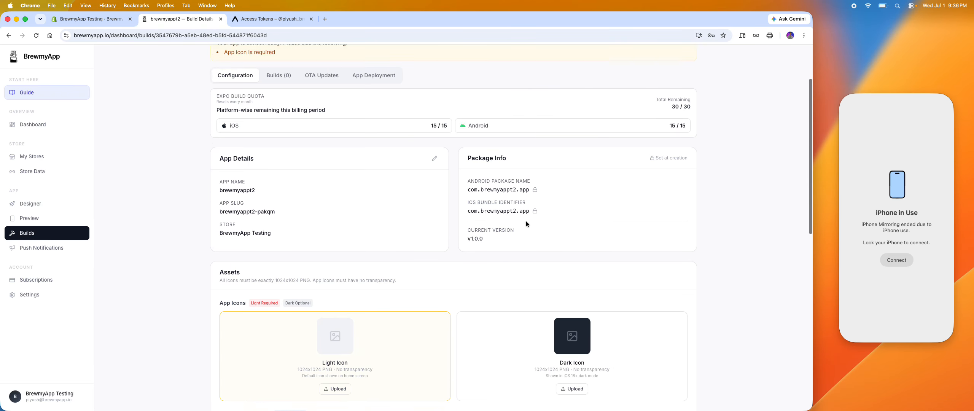
scroll(376, 215, "up", 3)
left_click_drag(226, 131, 306, 133)
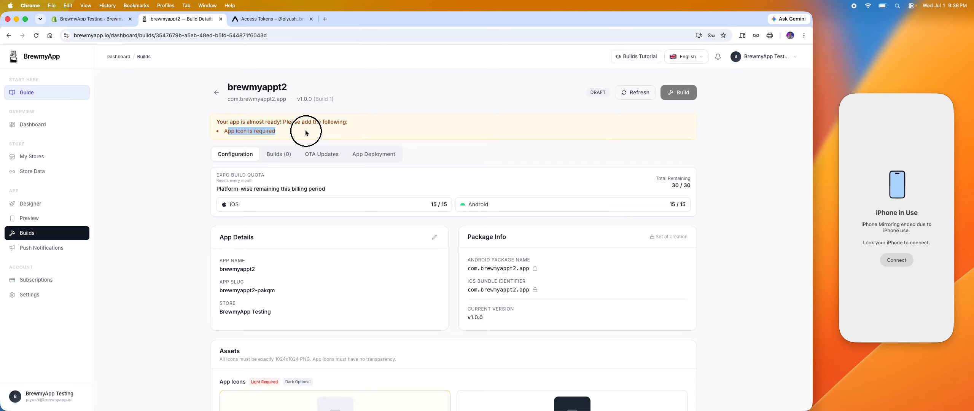
scroll(305, 131, "down", 11)
scroll(305, 130, "up", 3)
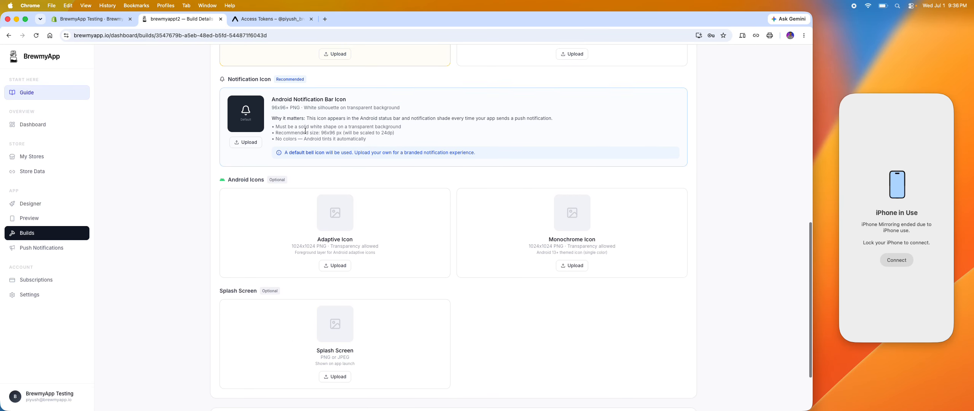
Upload a 1024x1024 PNG from the Downloads folder as the app's light icon
left_click_drag(299, 148, 333, 148)
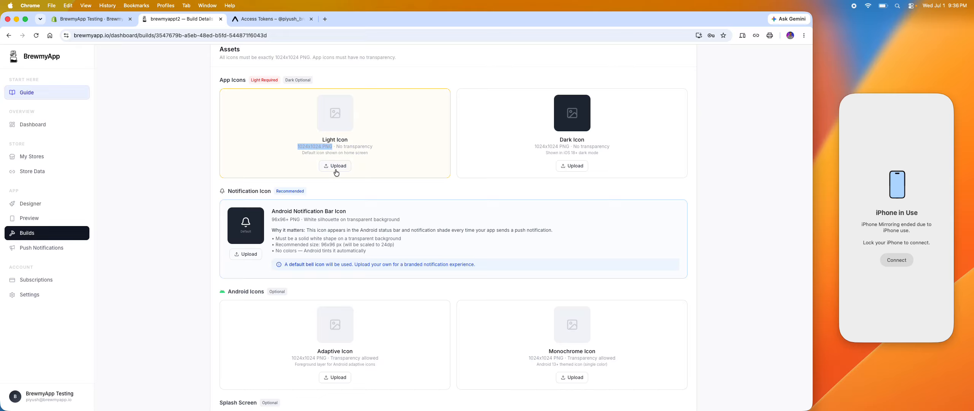
left_click(336, 170)
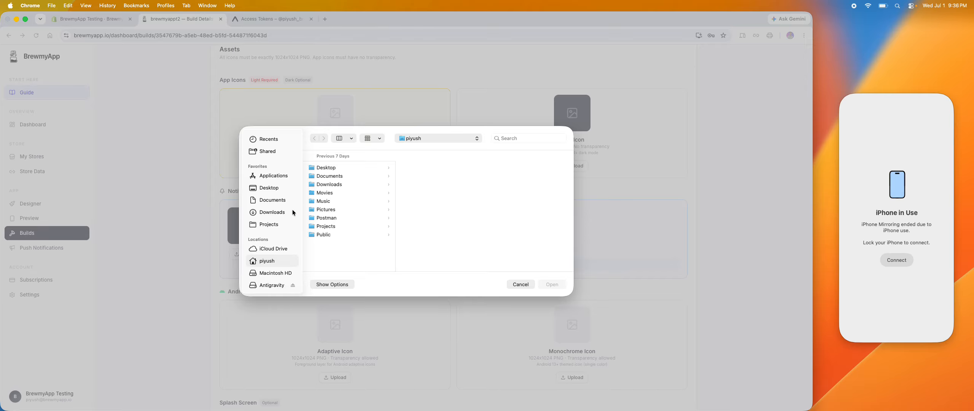
left_click(272, 212)
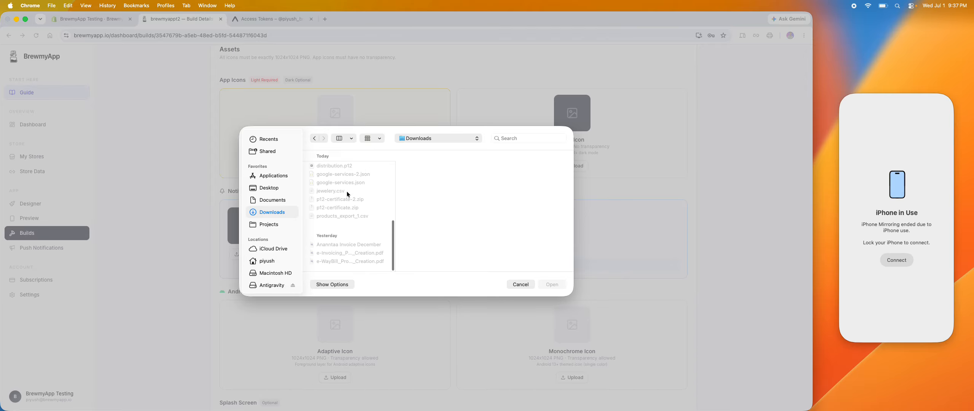
scroll(342, 214, "down", 5)
double_click(342, 214)
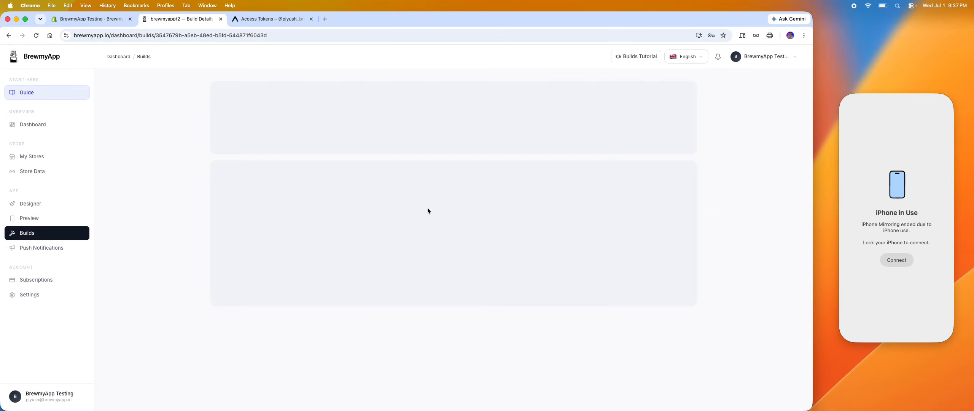
Examine the uploaded light icon and the requirements for the dark, Android notification bar, adaptive and monochrome icons
scroll(427, 208, "down", 1)
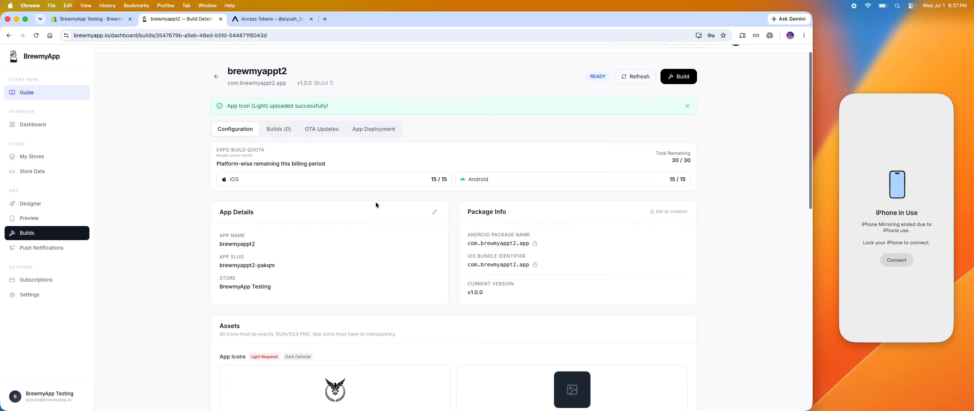
scroll(376, 202, "down", 8)
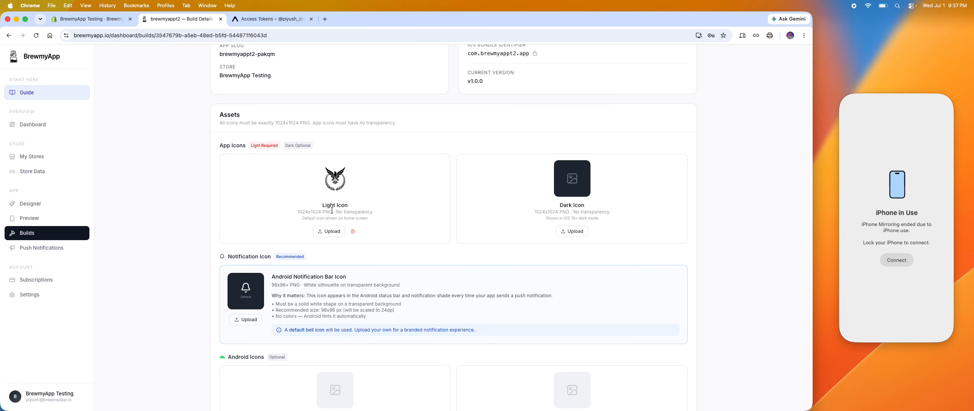
left_click_drag(322, 206, 372, 211)
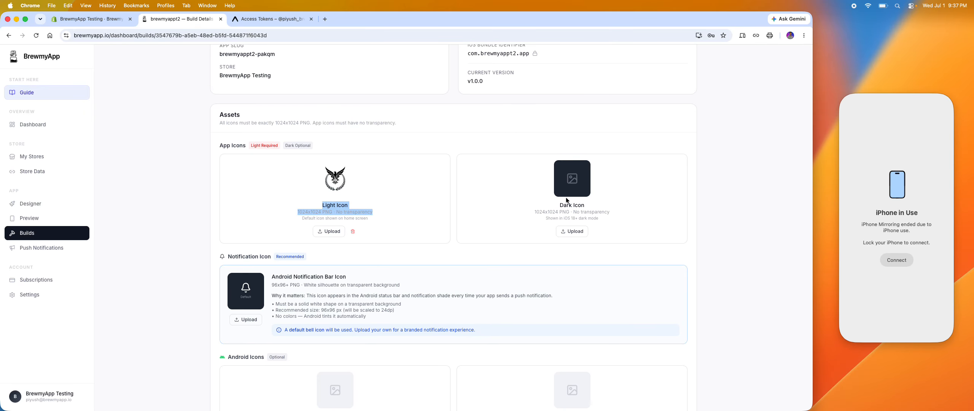
left_click_drag(559, 205, 609, 211)
scroll(611, 210, "down", 2)
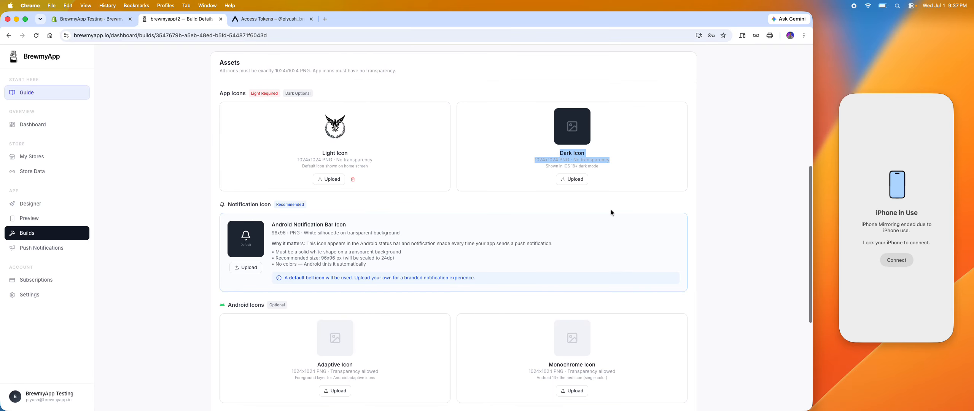
scroll(610, 212, "down", 3)
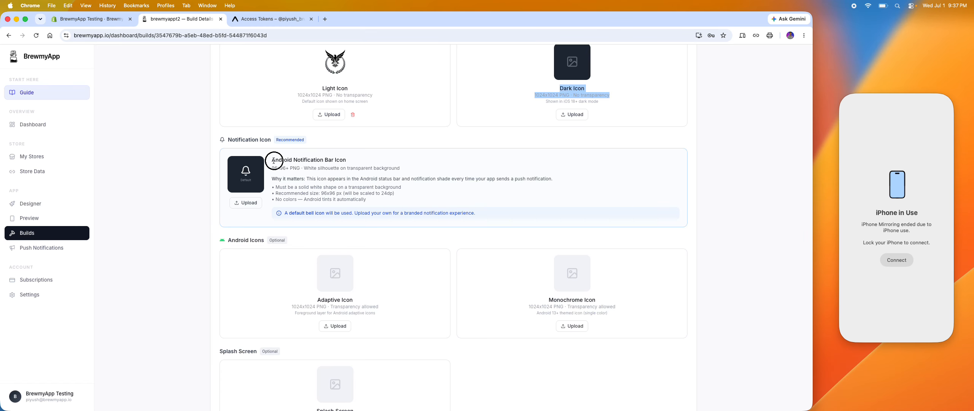
left_click_drag(274, 160, 352, 168)
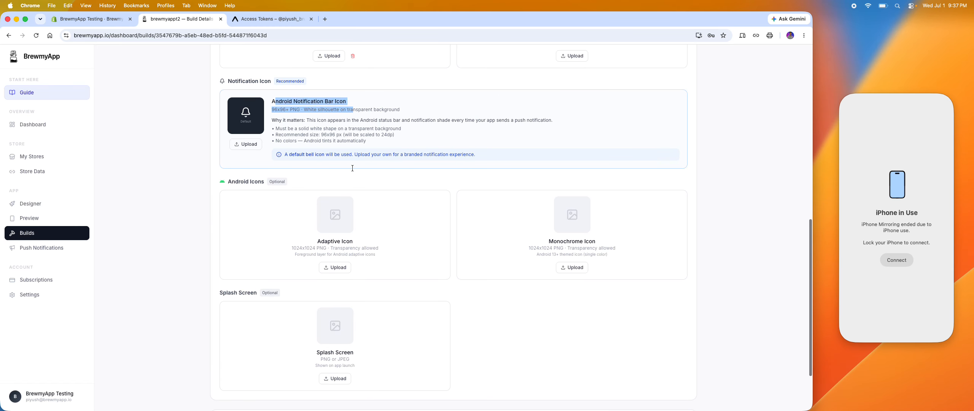
scroll(352, 167, "down", 5)
left_click_drag(316, 171, 375, 186)
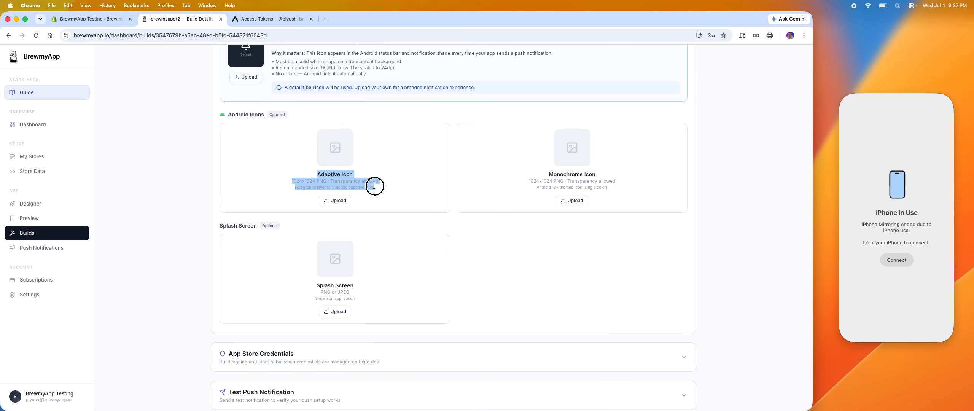
scroll(374, 185, "down", 1)
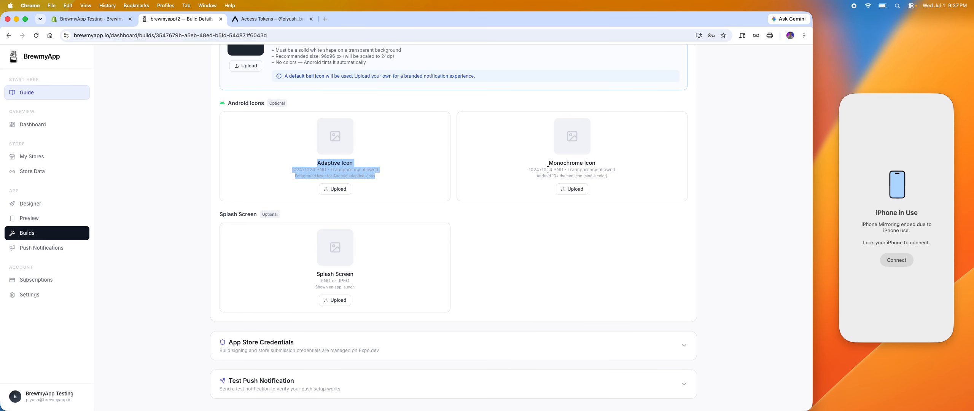
left_click_drag(547, 170, 606, 189)
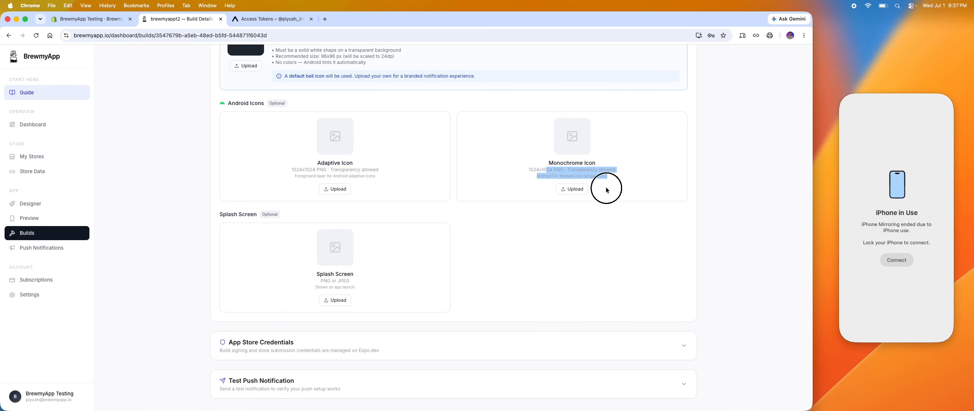
Expand the App Store Credentials section and look over its iOS and Android credential entries
left_click(416, 350)
scroll(417, 352, "down", 3)
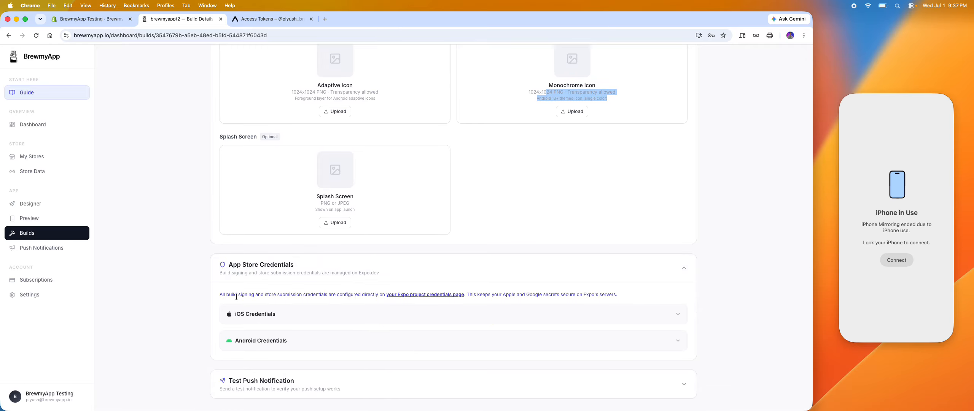
scroll(236, 297, "up", 8)
scroll(239, 304, "down", 8)
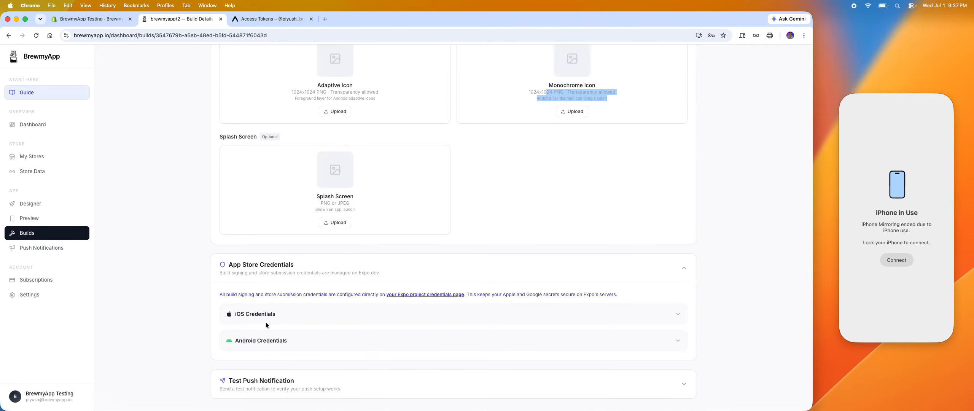